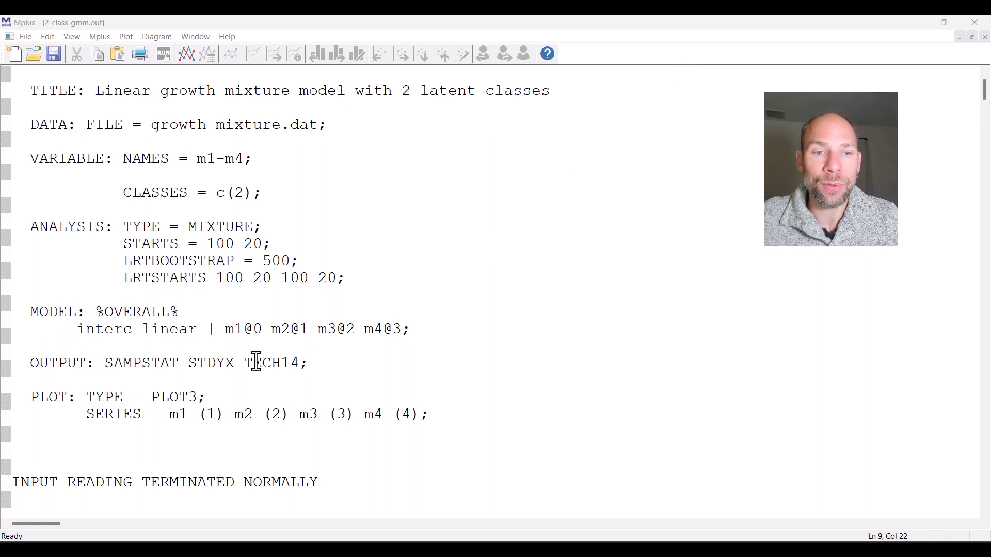
pyautogui.moveTo(246, 367); pyautogui.dragTo(302, 376)
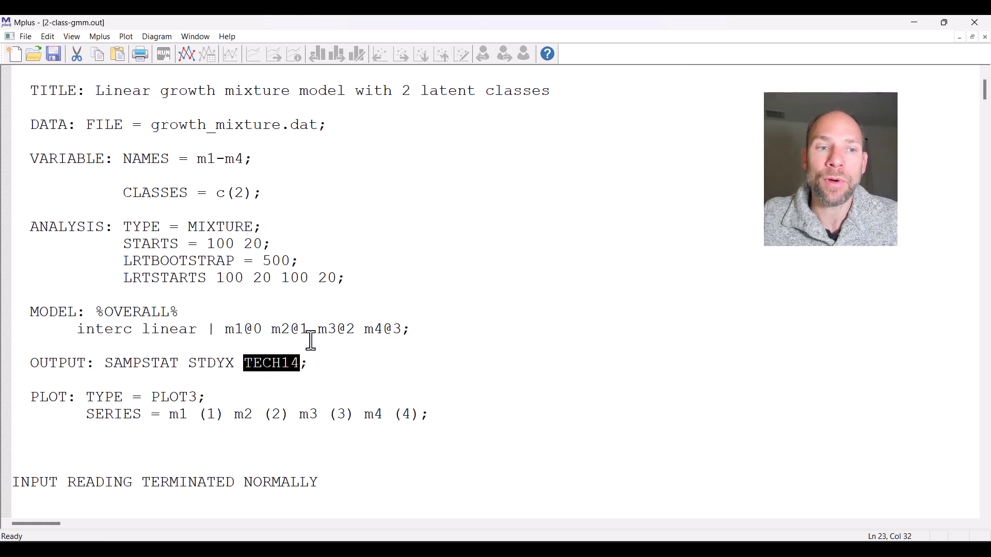
pyautogui.moveTo(31, 367); pyautogui.dragTo(103, 369)
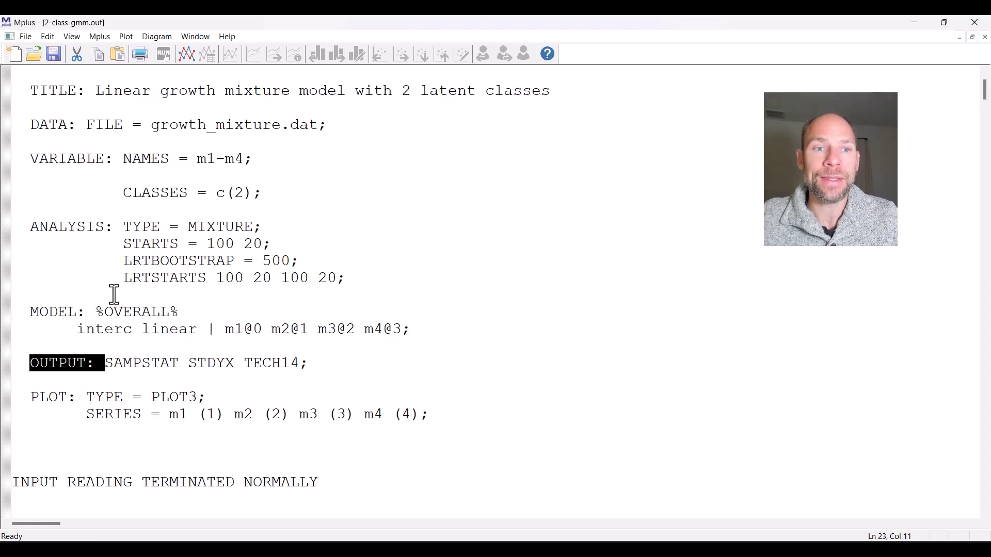
pyautogui.moveTo(31, 227); pyautogui.dragTo(110, 233)
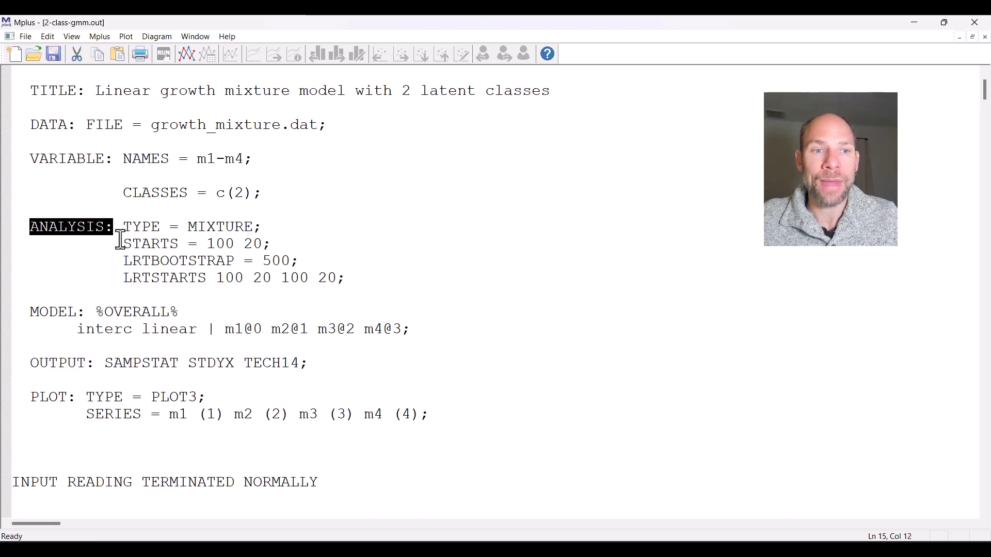
pyautogui.click(124, 265)
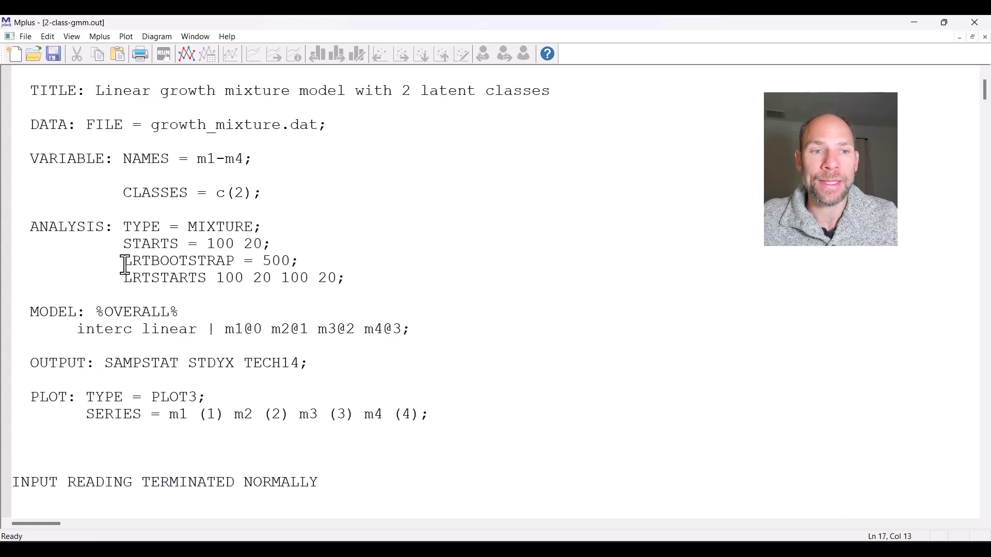
pyautogui.moveTo(124, 266); pyautogui.dragTo(304, 258)
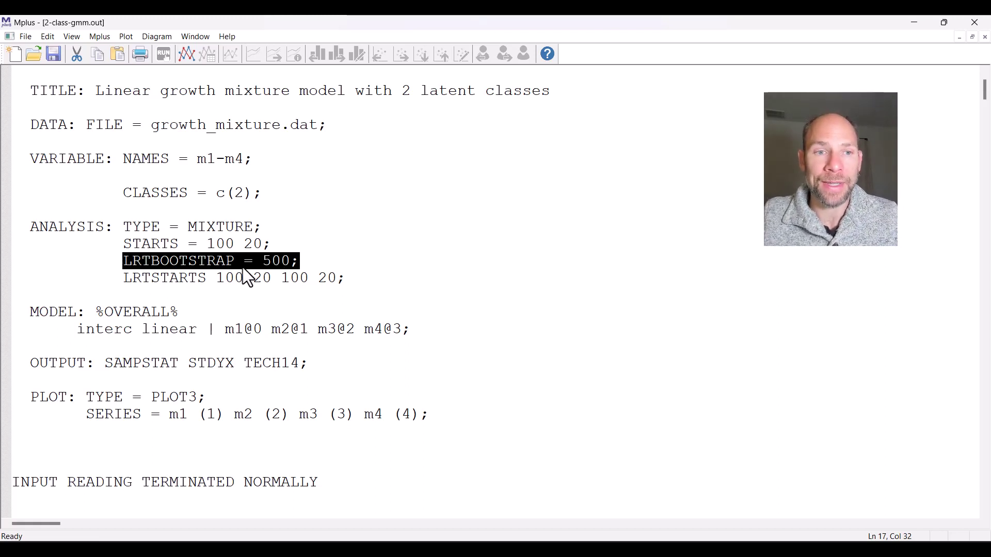
pyautogui.moveTo(128, 283); pyautogui.dragTo(211, 281)
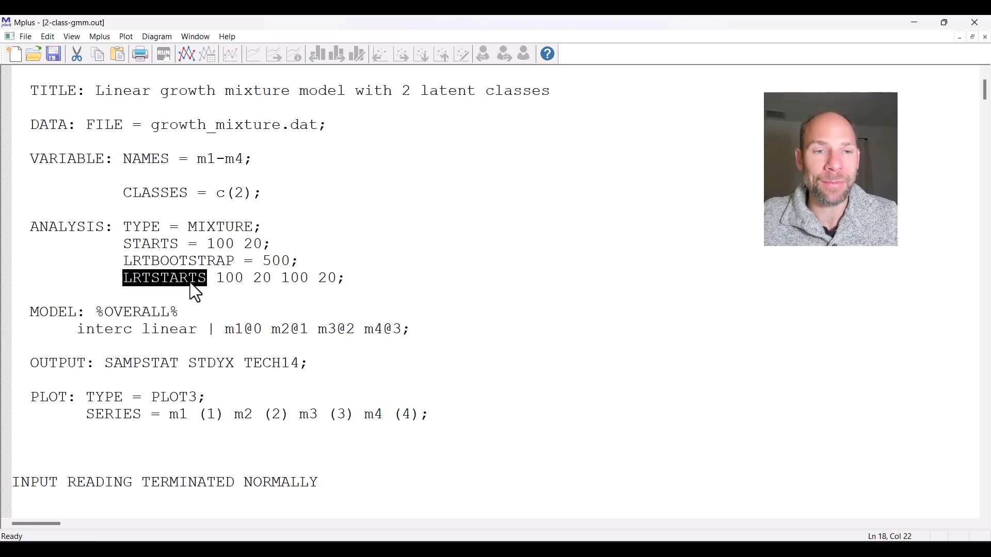
pyautogui.doubleClick(252, 262)
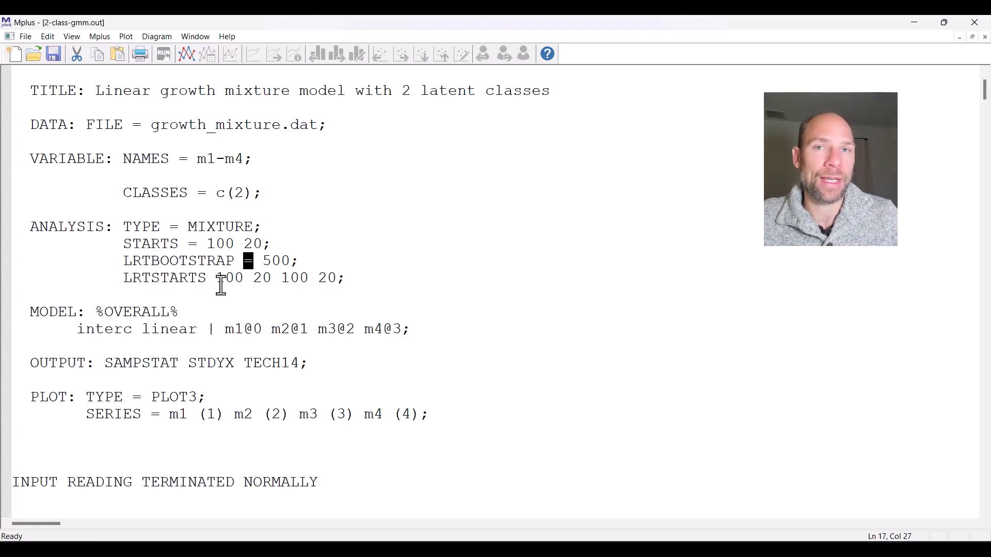
pyautogui.moveTo(221, 284); pyautogui.dragTo(334, 286)
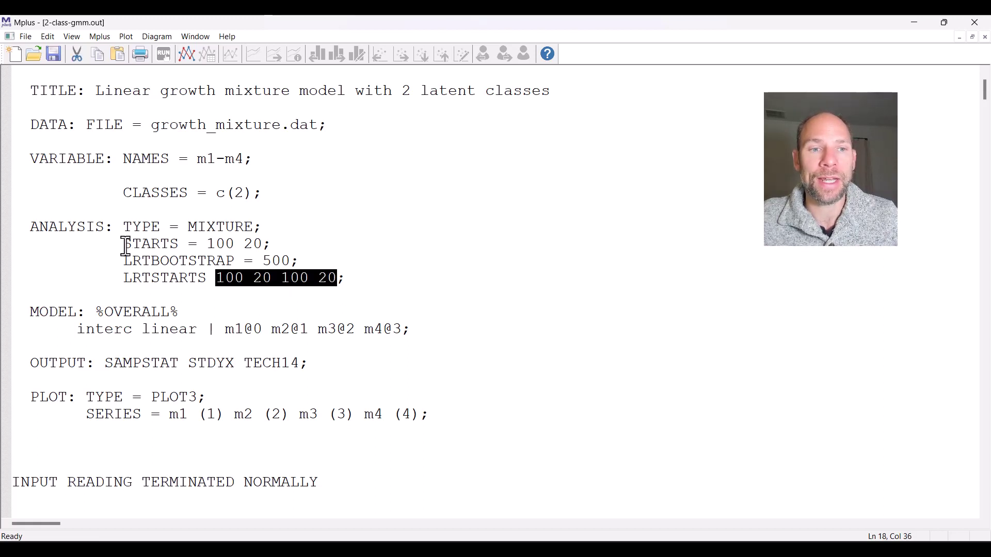
pyautogui.moveTo(124, 244); pyautogui.dragTo(274, 245)
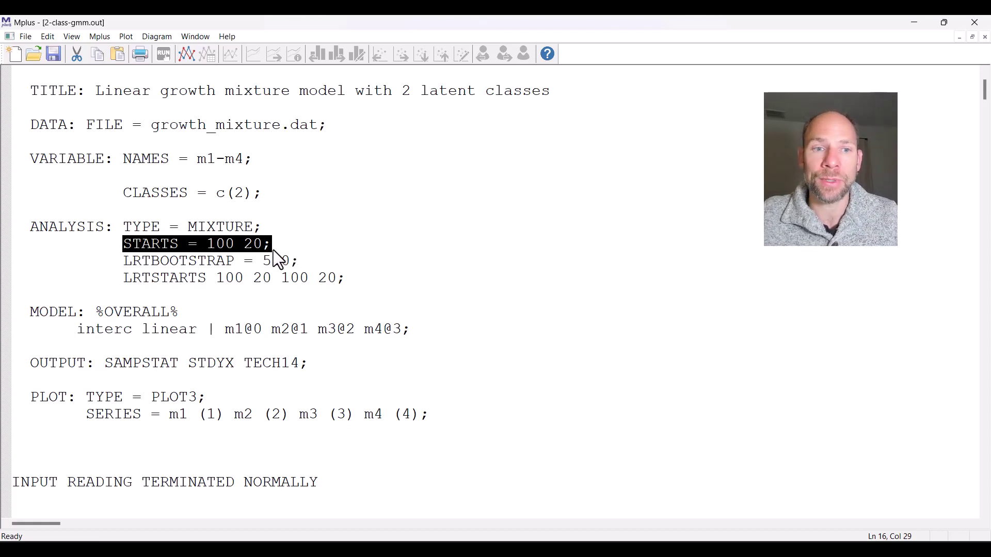
pyautogui.click(128, 281)
pyautogui.moveTo(128, 281); pyautogui.dragTo(400, 287)
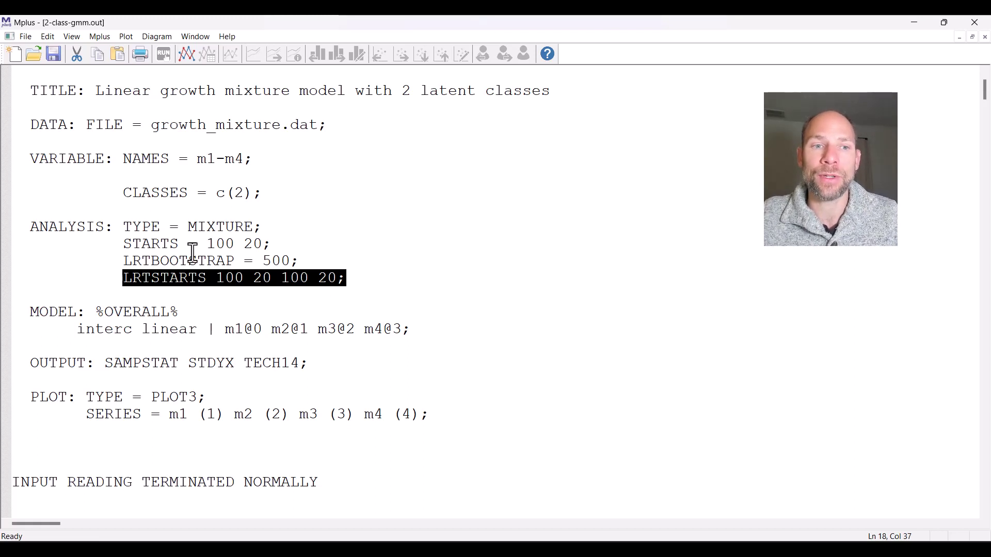
pyautogui.moveTo(122, 243); pyautogui.dragTo(274, 244)
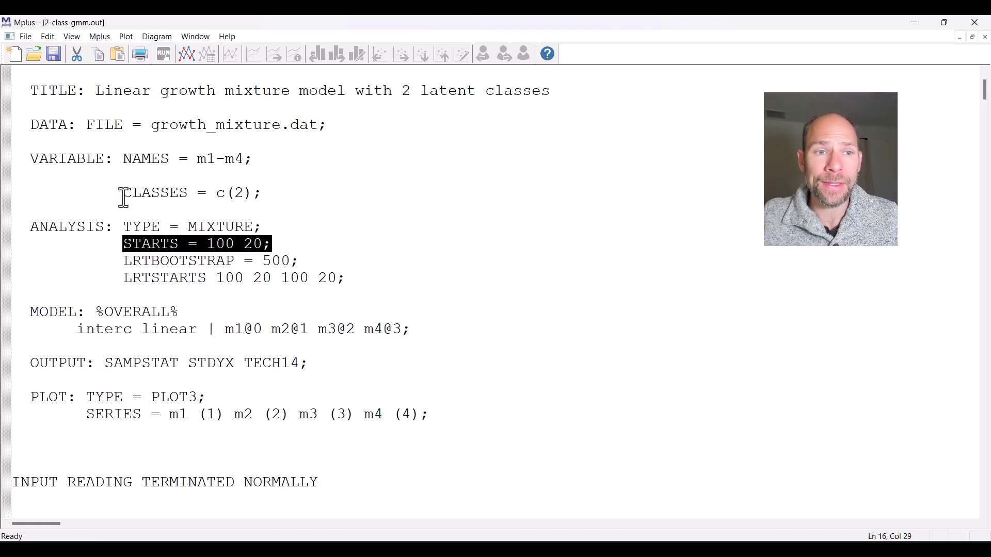
pyautogui.moveTo(122, 195); pyautogui.dragTo(273, 204)
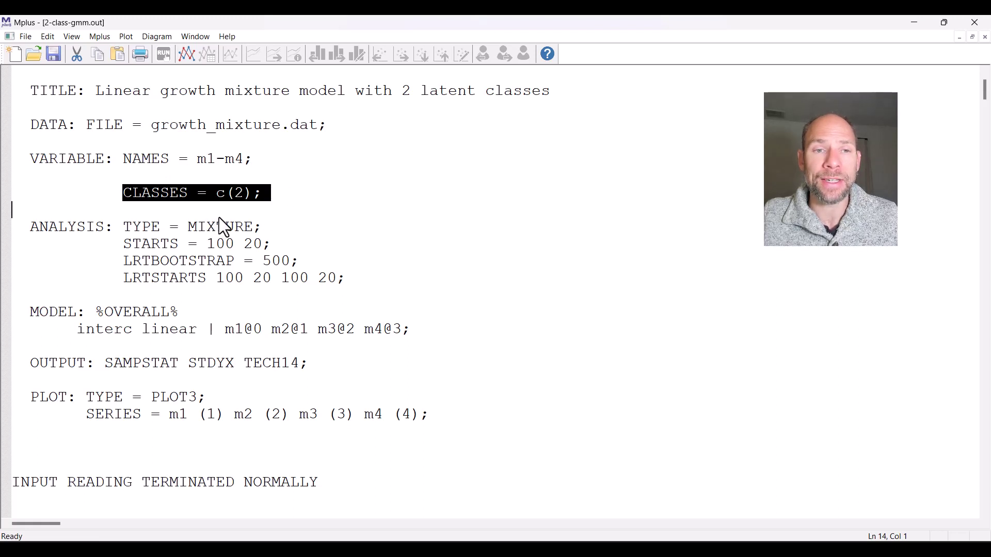
pyautogui.moveTo(123, 229); pyautogui.dragTo(126, 201)
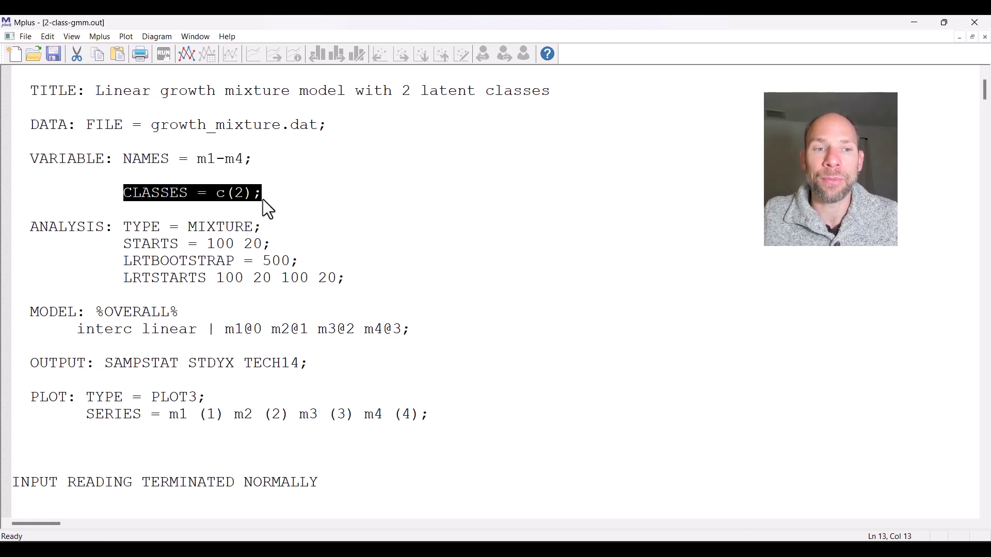
pyautogui.moveTo(75, 330); pyautogui.dragTo(417, 336)
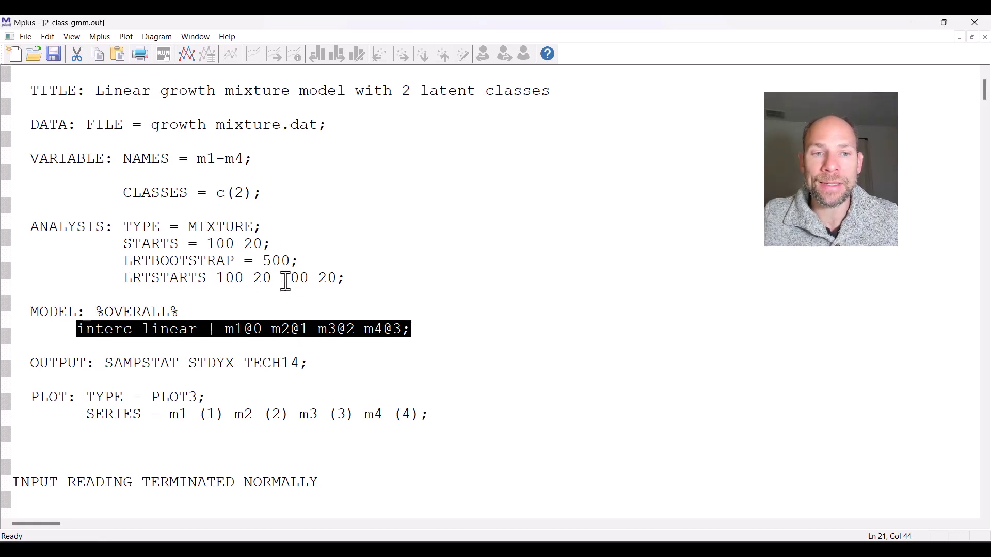
# - Scroll the 2-class output to TECHNICAL 14, showing the 1 versus 2 classes bootstrap LRT (34.797, p = 0.0000)
pyautogui.scroll(-20, 286, 282)
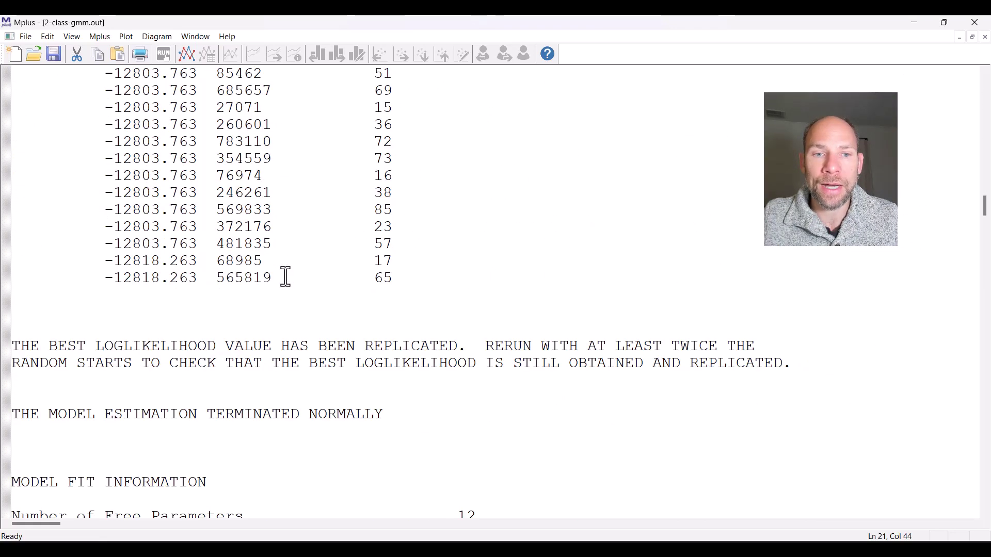
pyautogui.scroll(-20, 286, 277)
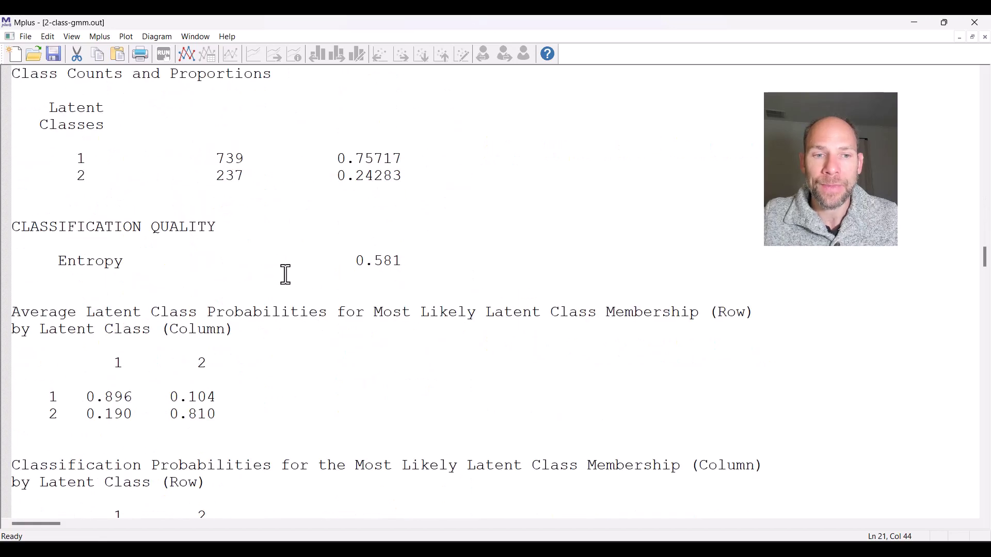
pyautogui.scroll(-20, 286, 275)
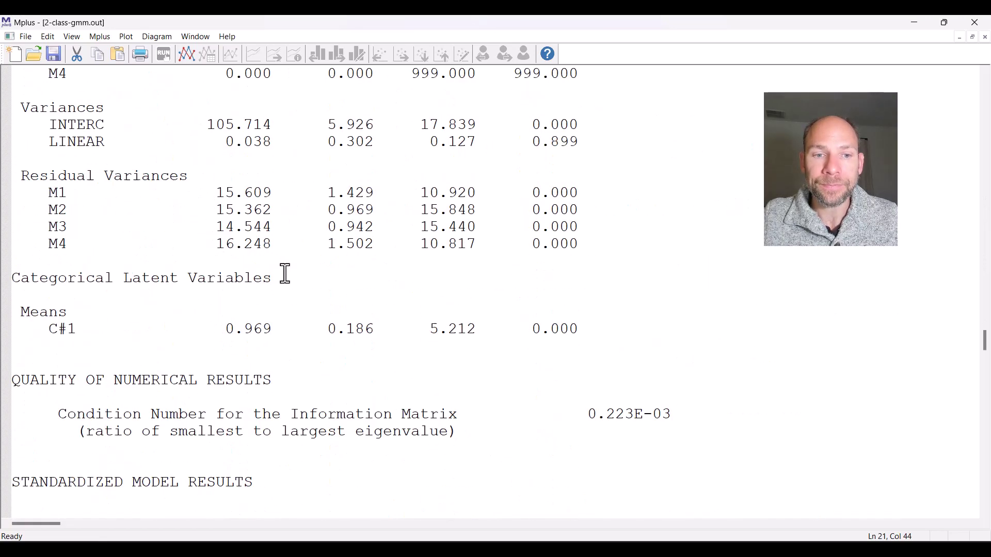
pyautogui.scroll(-20, 286, 273)
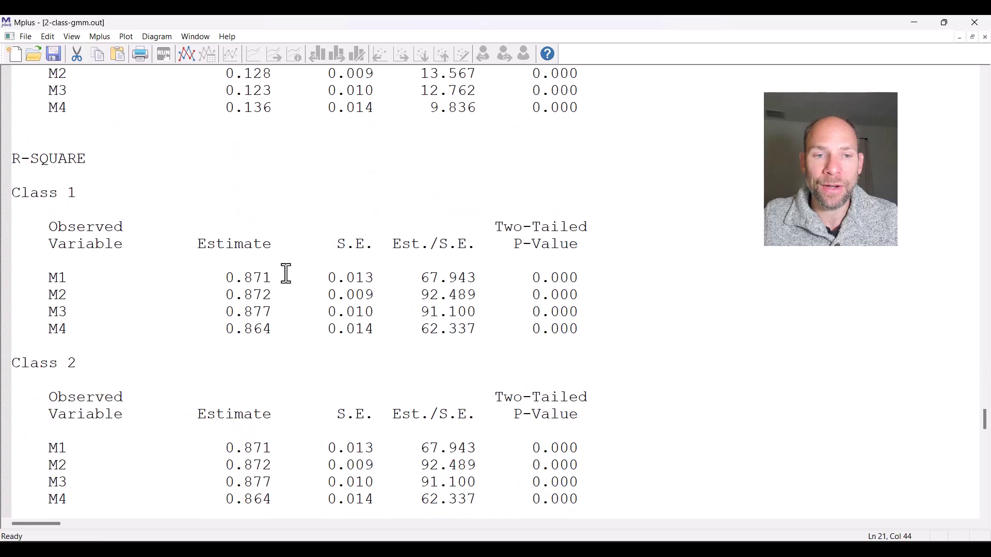
pyautogui.scroll(-10, 286, 274)
pyautogui.scroll(2, 284, 272)
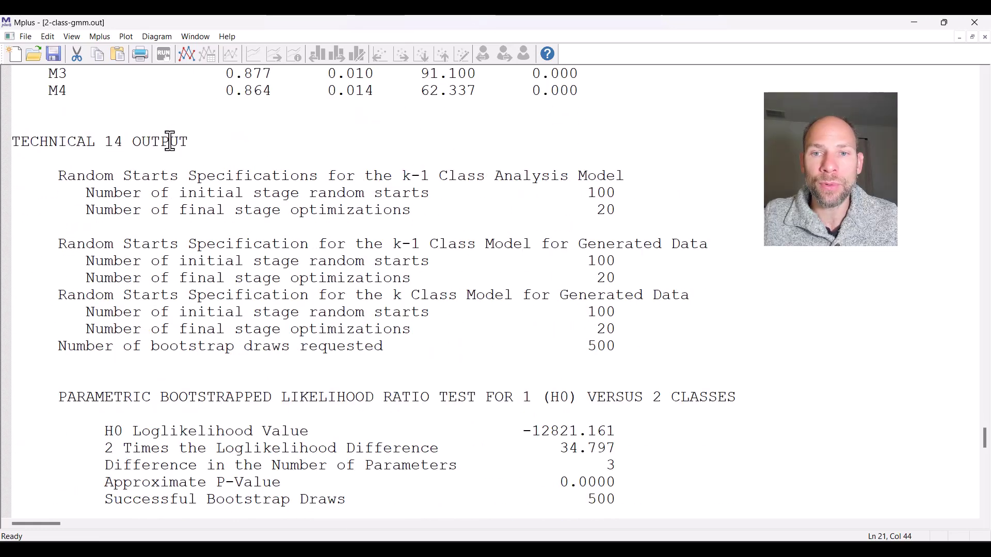
pyautogui.moveTo(87, 194); pyautogui.dragTo(639, 214)
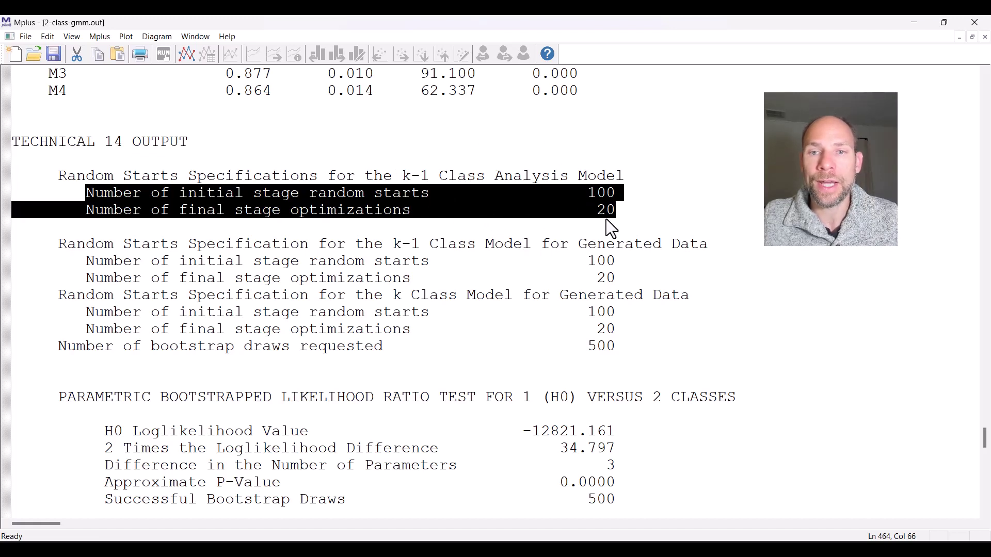
pyautogui.click(215, 206)
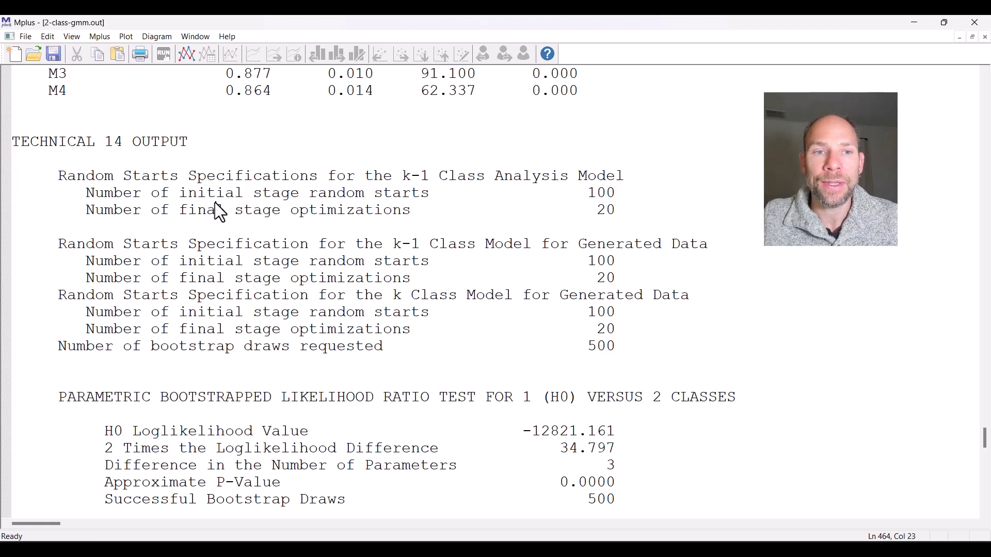
pyautogui.moveTo(253, 193); pyautogui.dragTo(623, 200)
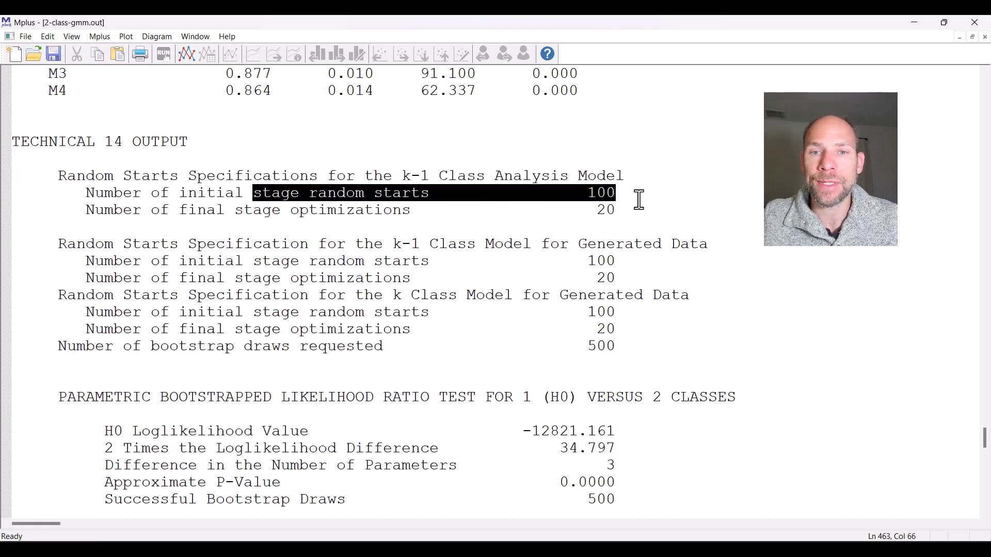
pyautogui.click(192, 216)
pyautogui.moveTo(192, 216); pyautogui.dragTo(619, 214)
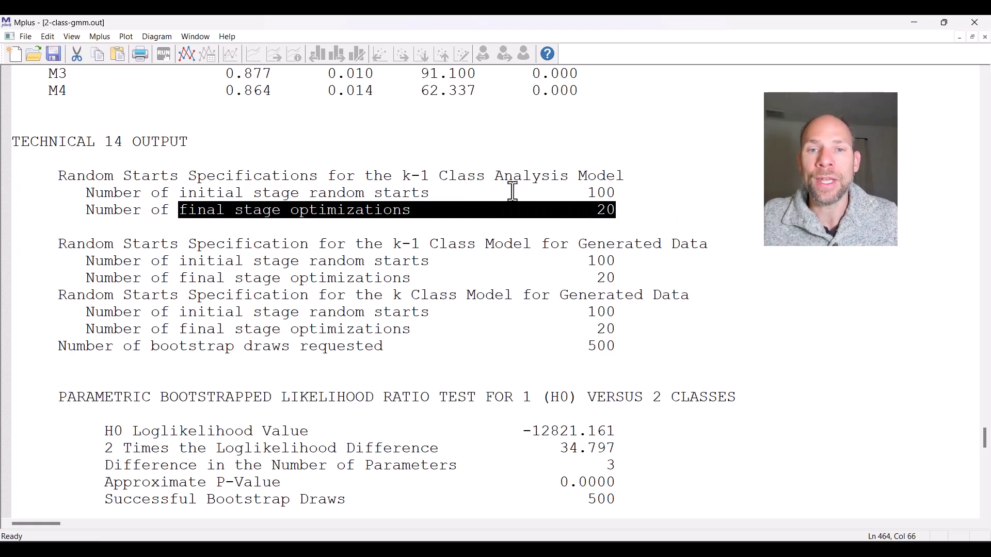
pyautogui.moveTo(402, 177); pyautogui.dragTo(475, 180)
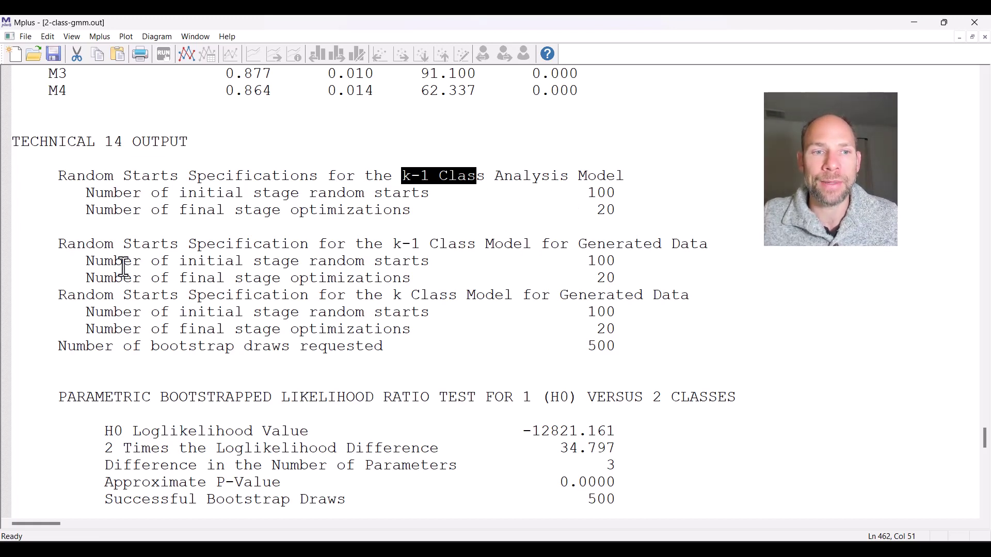
pyautogui.moveTo(87, 262); pyautogui.dragTo(635, 276)
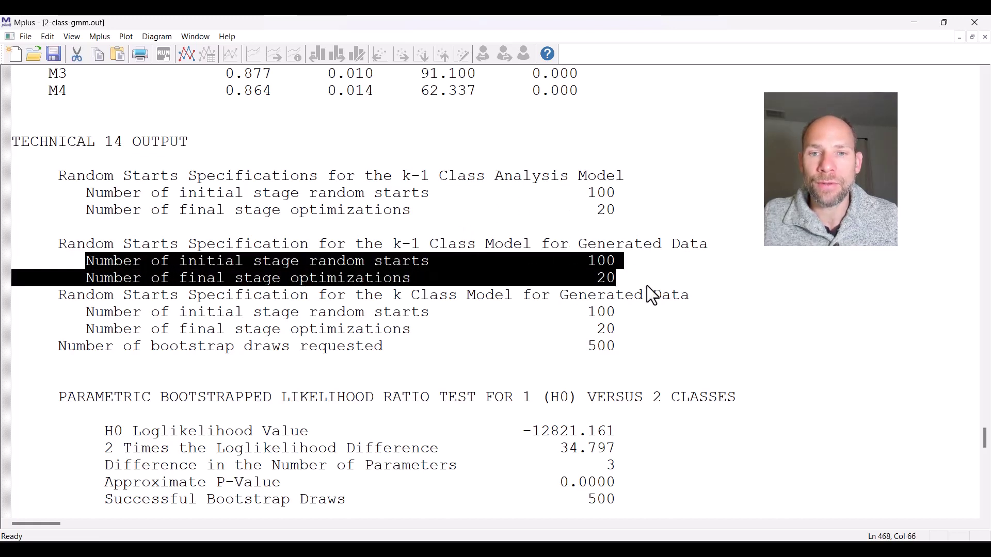
pyautogui.moveTo(640, 333); pyautogui.dragTo(91, 319)
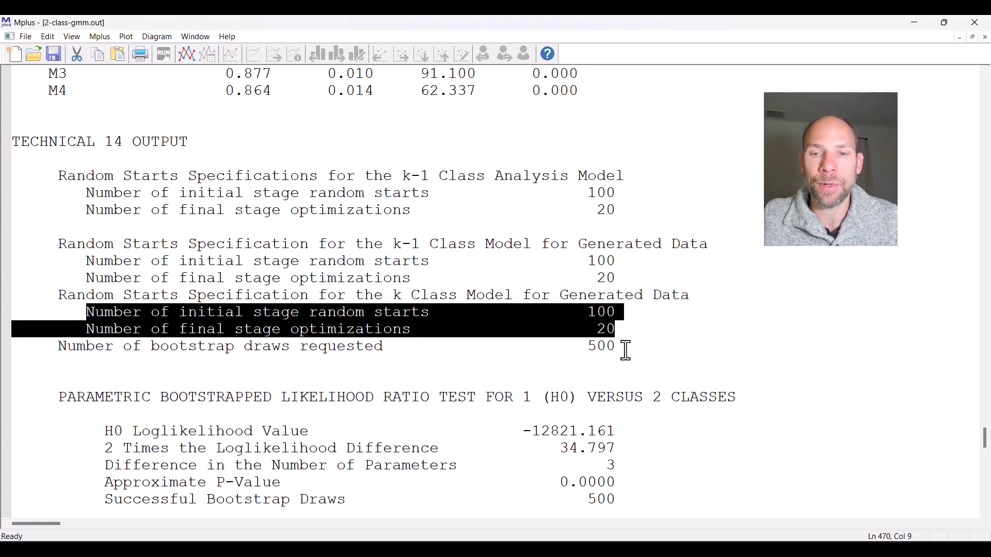
pyautogui.click(468, 363)
pyautogui.moveTo(188, 365); pyautogui.dragTo(50, 349)
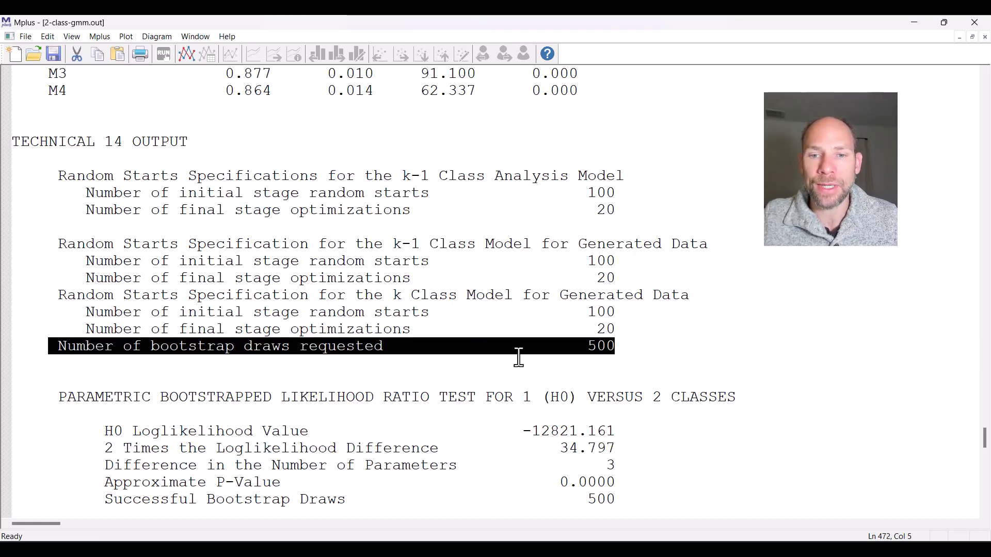
pyautogui.scroll(-2, 513, 360)
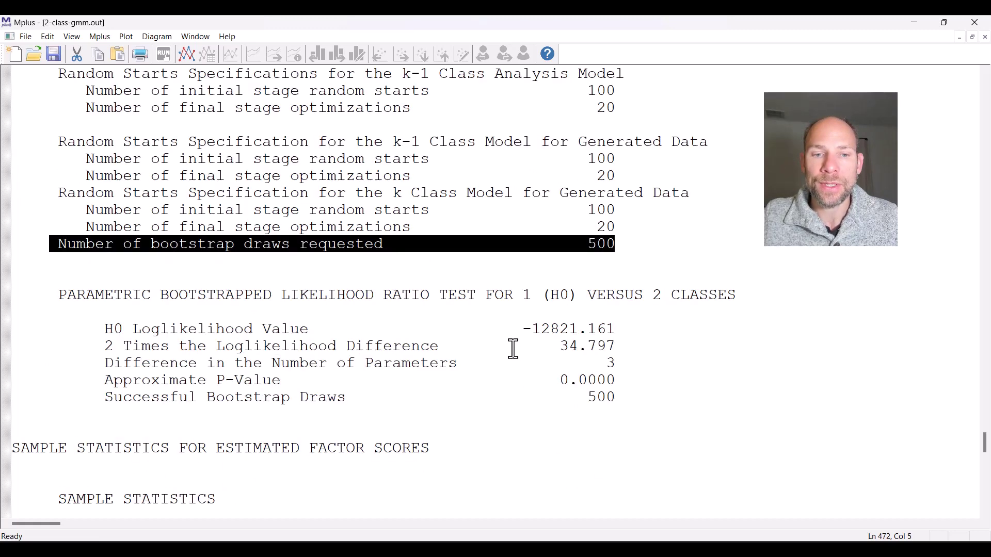
pyautogui.moveTo(108, 400)
pyautogui.mouseDown()
pyautogui.moveTo(634, 398)
pyautogui.moveTo(645, 406)
pyautogui.mouseUp()
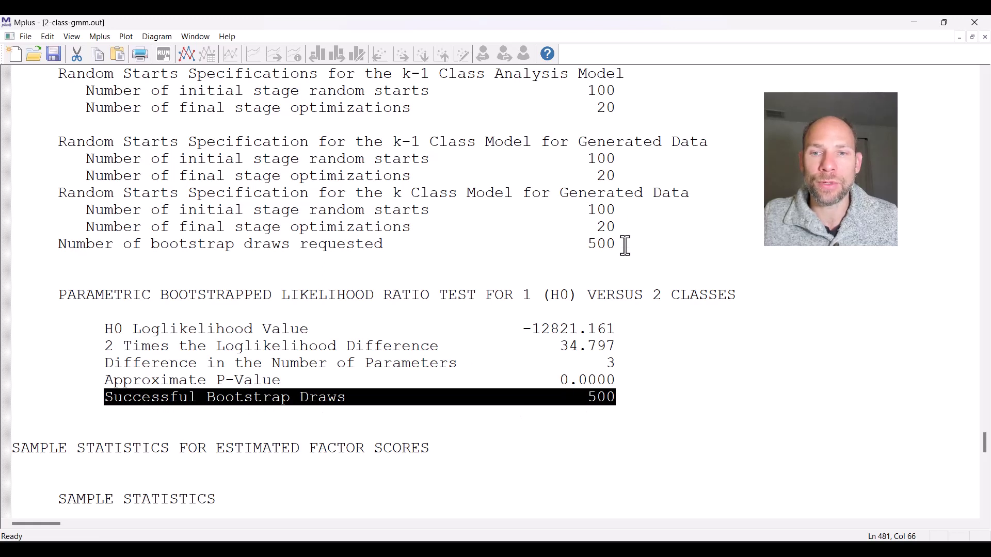
pyautogui.moveTo(626, 245); pyautogui.dragTo(57, 249)
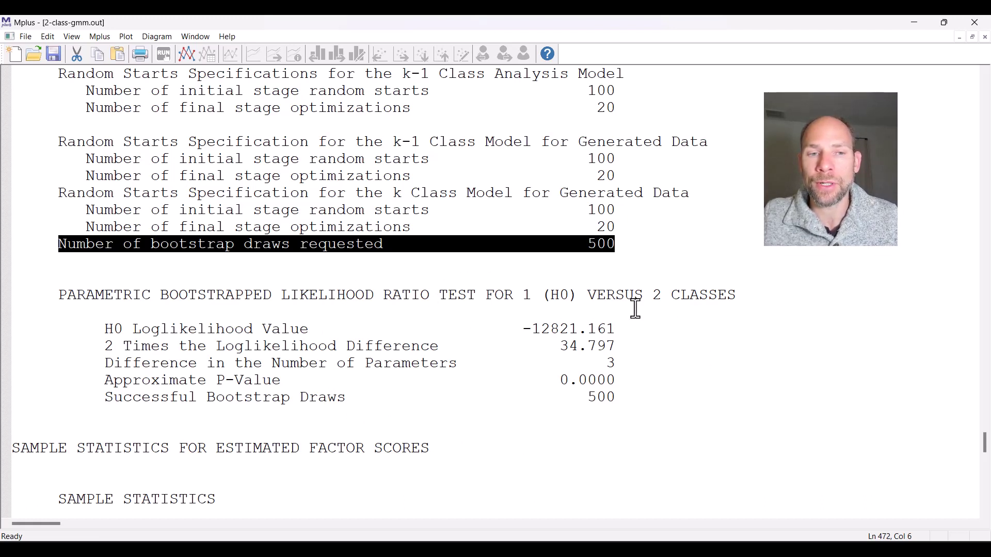
pyautogui.moveTo(57, 299); pyautogui.dragTo(739, 302)
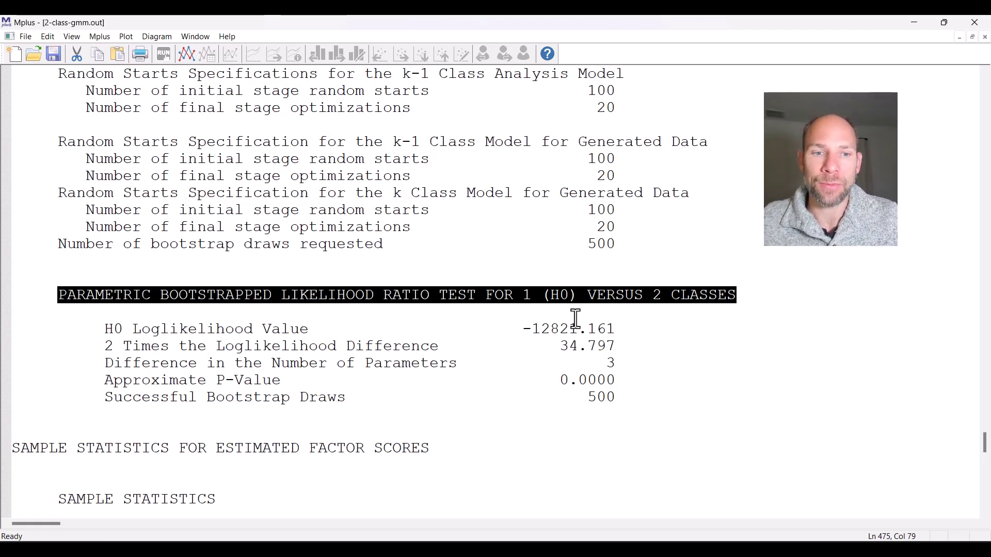
pyautogui.moveTo(105, 380); pyautogui.dragTo(643, 381)
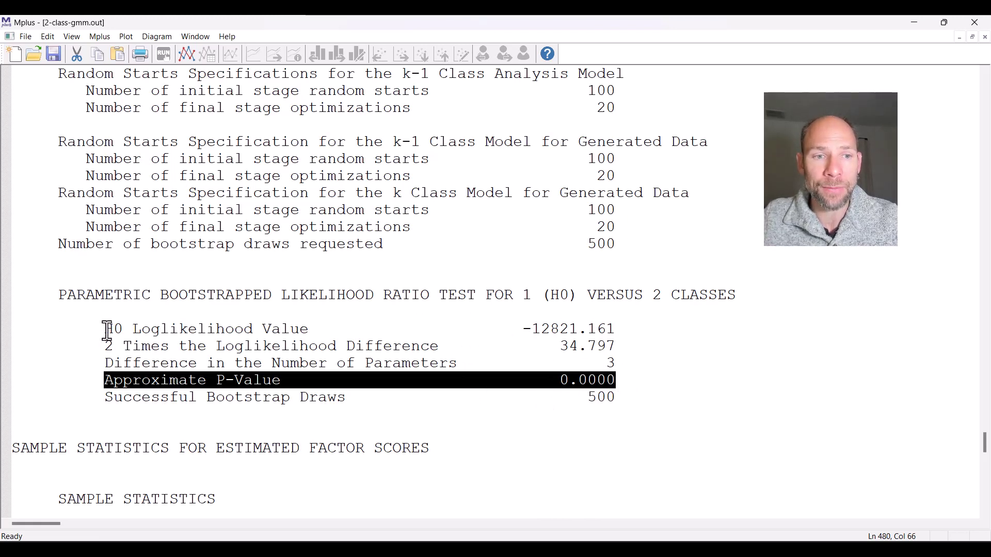
pyautogui.moveTo(103, 329); pyautogui.dragTo(625, 334)
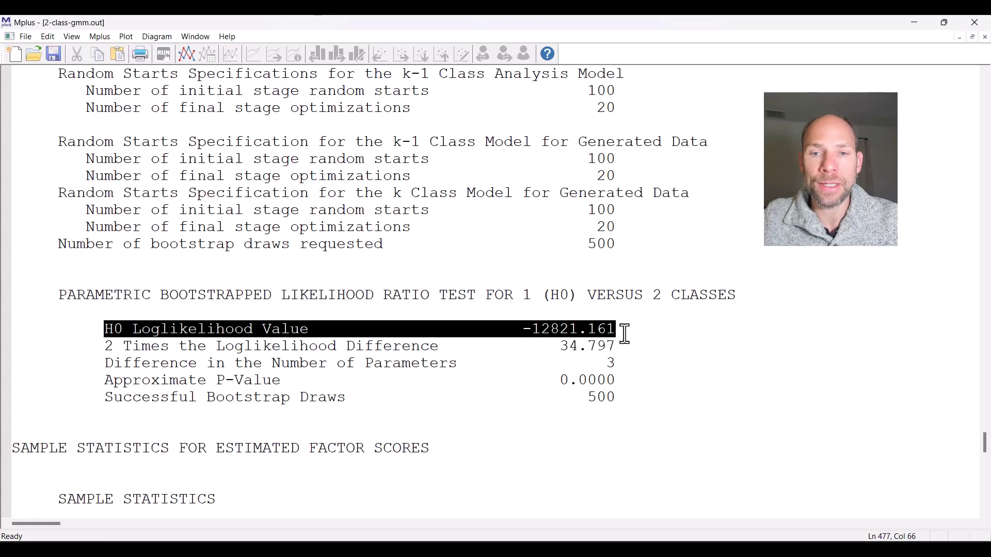
pyautogui.moveTo(96, 347); pyautogui.dragTo(627, 350)
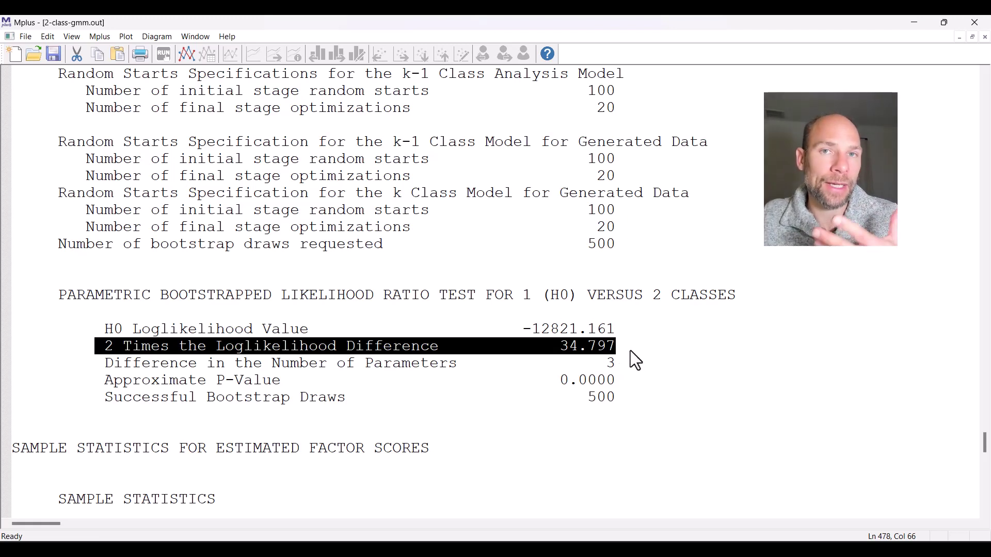
pyautogui.moveTo(101, 364); pyautogui.dragTo(637, 363)
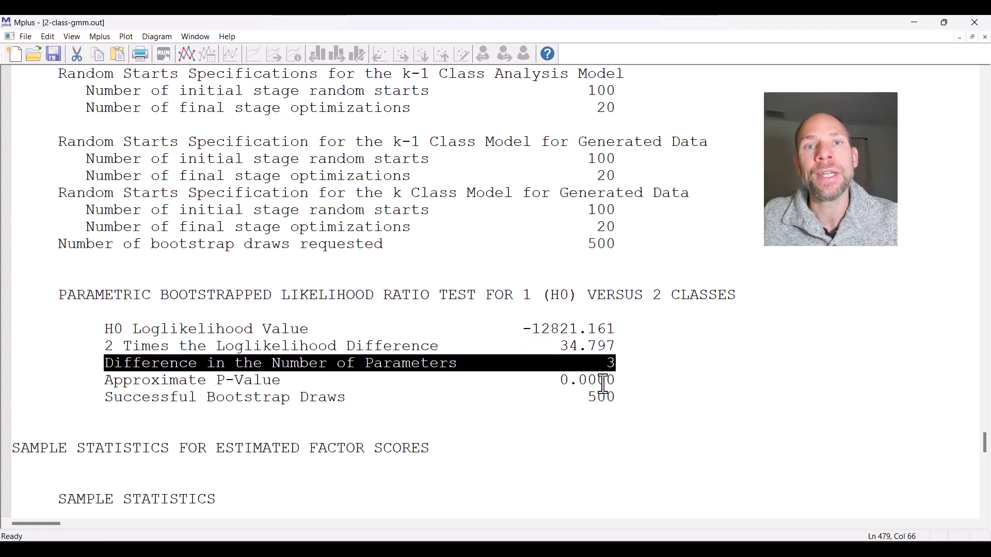
pyautogui.moveTo(106, 382); pyautogui.dragTo(639, 371)
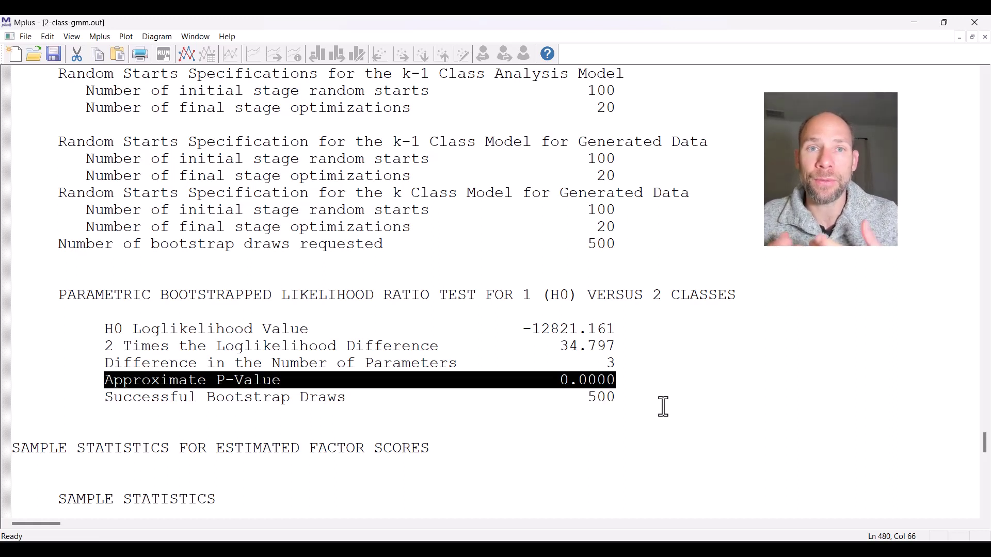
# - Switch to 3-class-gmm.out from the Window menu and highlight its CLASSES = c(3) line
pyautogui.click(200, 39)
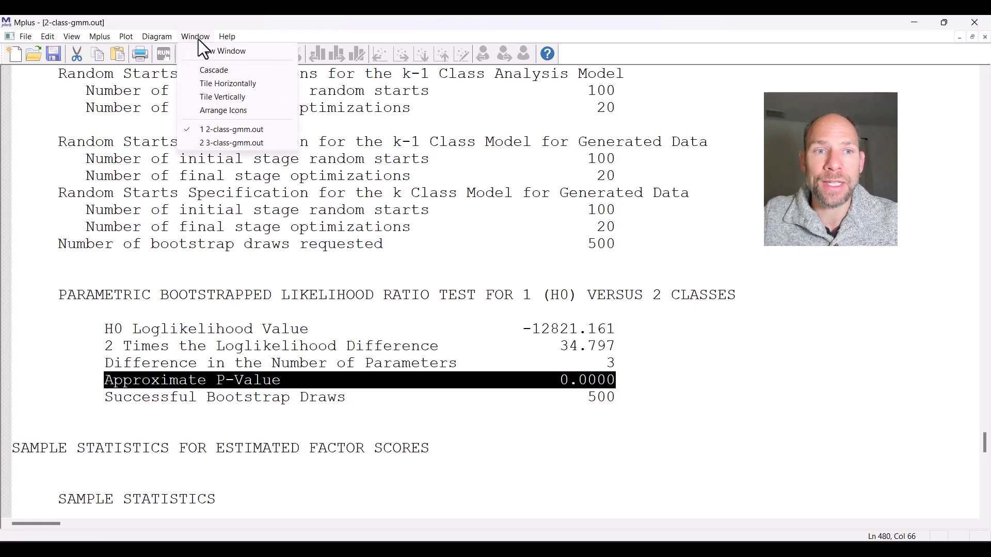
pyautogui.click(210, 144)
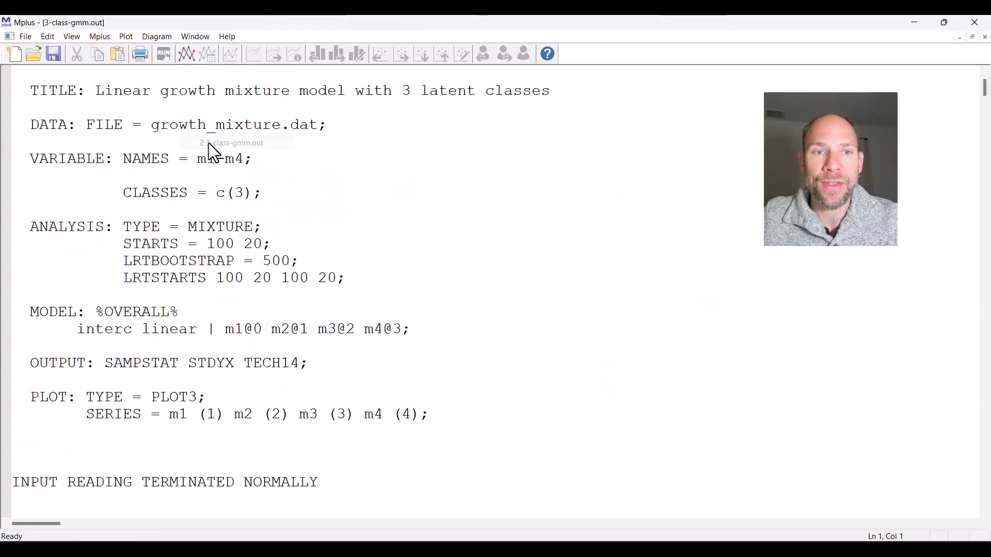
pyautogui.moveTo(125, 194); pyautogui.dragTo(264, 196)
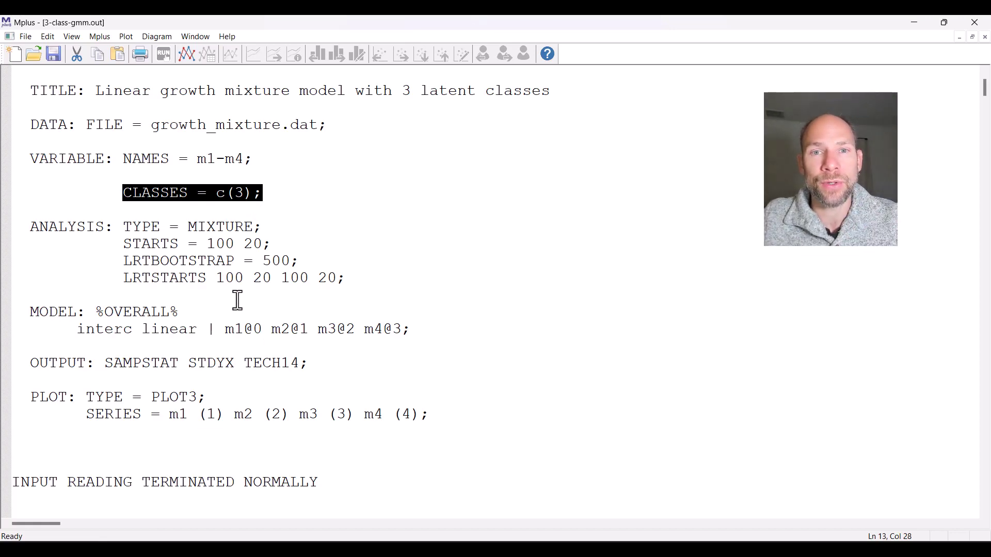
# - In the 3-class TECHNICAL 14 output, highlight the requested and successful bootstrap draws and the 2 versus 3 classes heading
pyautogui.scroll(-20, 233, 294)
pyautogui.scroll(-20, 232, 293)
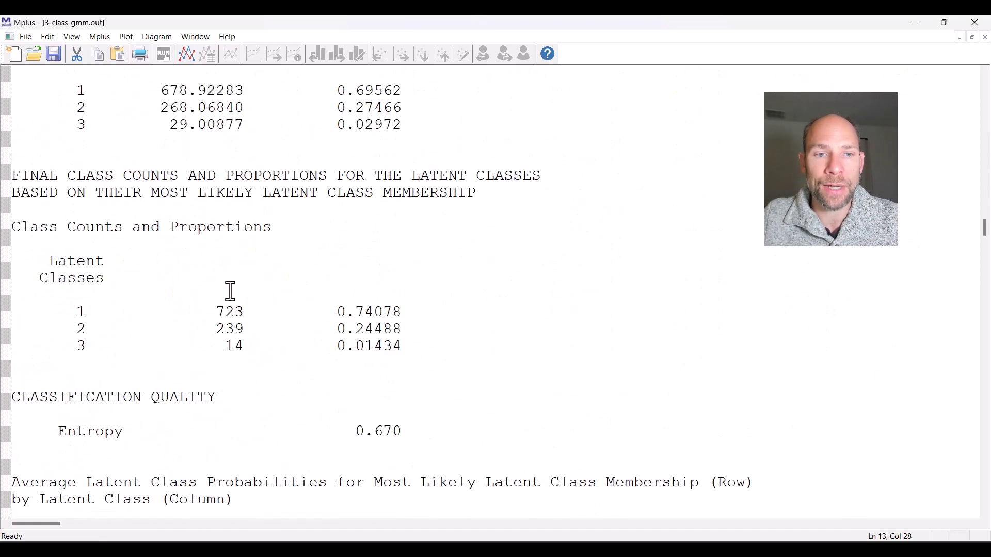
pyautogui.scroll(-20, 231, 291)
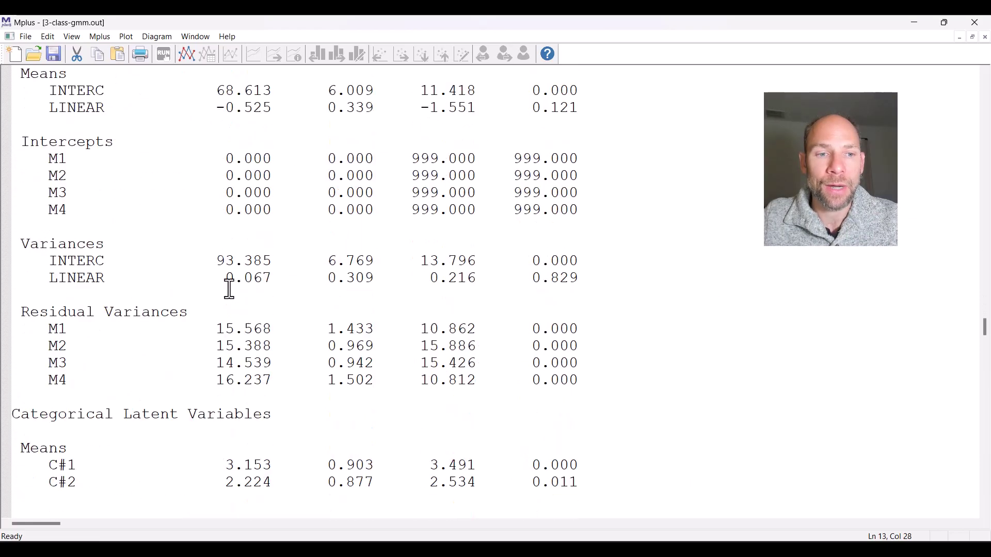
pyautogui.scroll(-20, 229, 289)
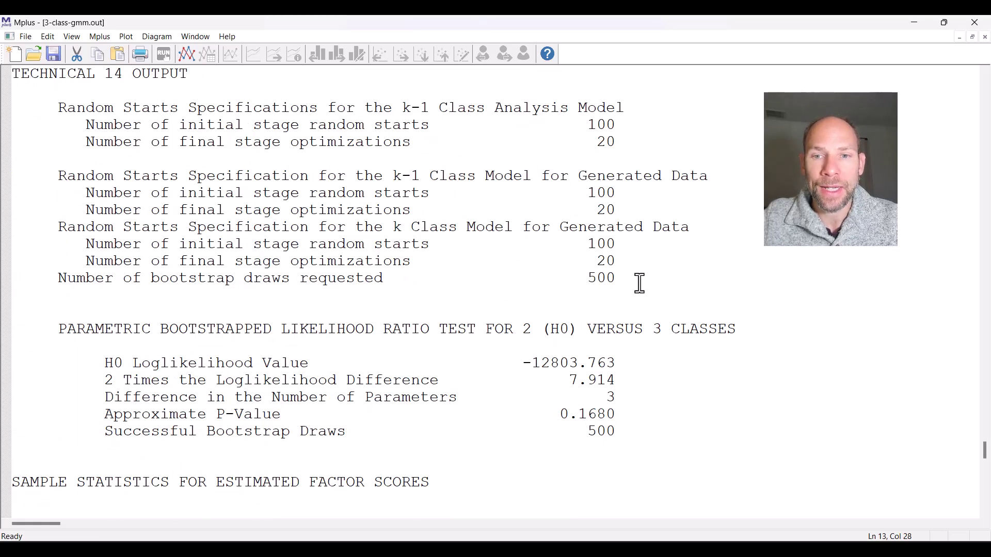
pyautogui.moveTo(636, 281)
pyautogui.mouseDown()
pyautogui.moveTo(327, 290)
pyautogui.moveTo(48, 279)
pyautogui.mouseUp()
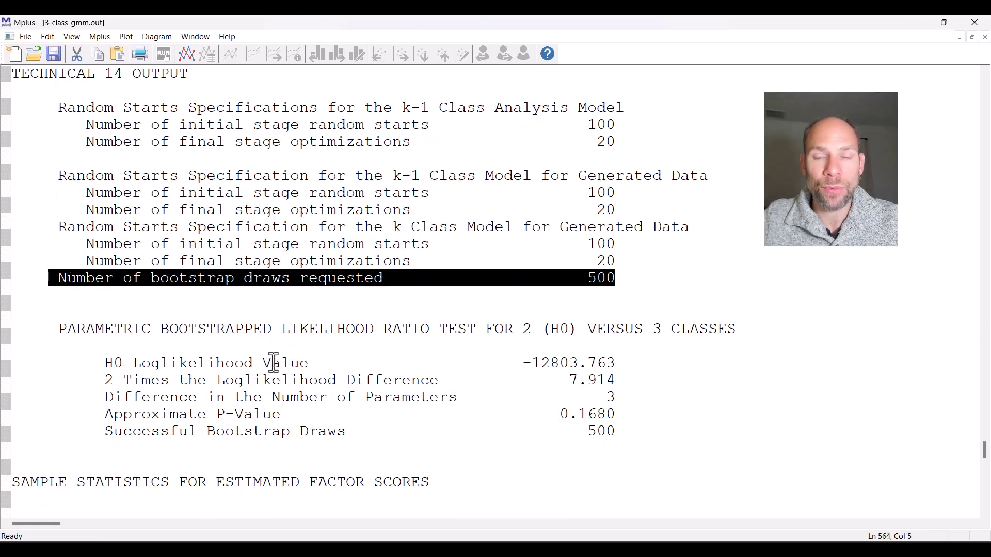
pyautogui.moveTo(632, 432); pyautogui.dragTo(98, 434)
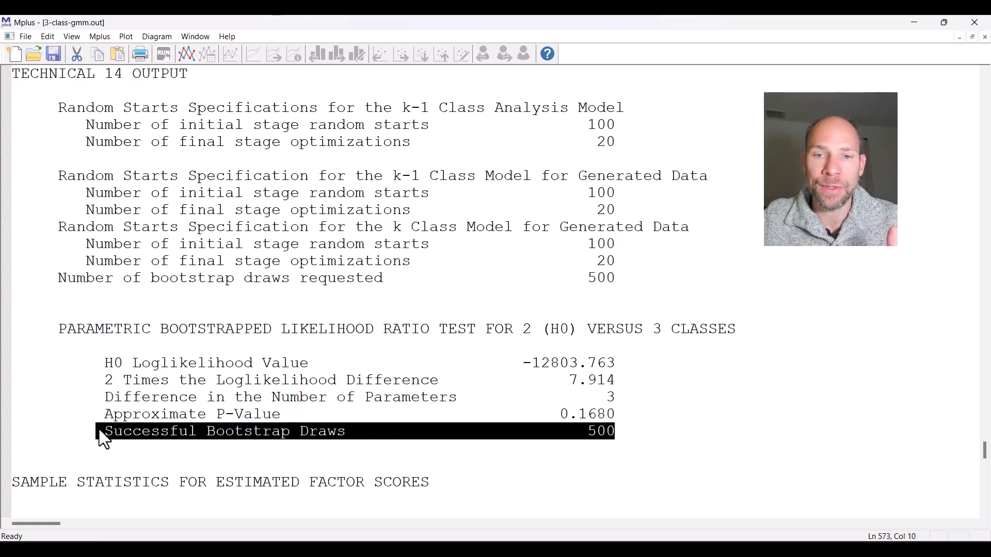
pyautogui.moveTo(58, 331); pyautogui.dragTo(737, 339)
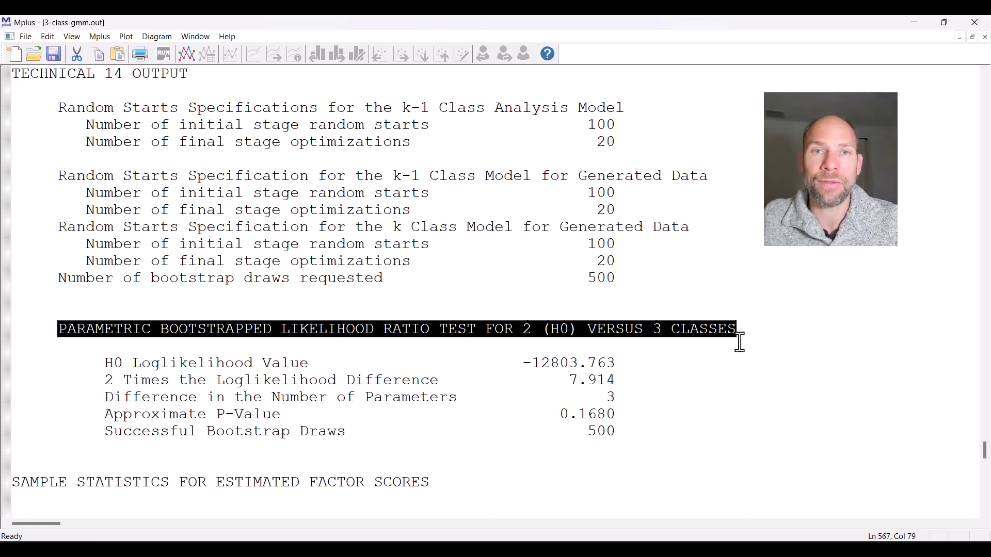
pyautogui.moveTo(105, 414); pyautogui.dragTo(637, 416)
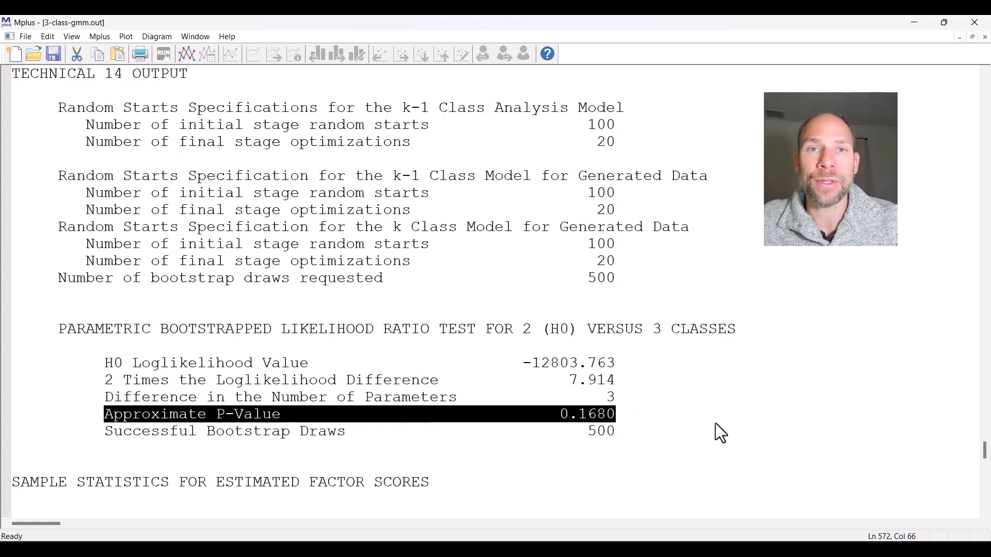